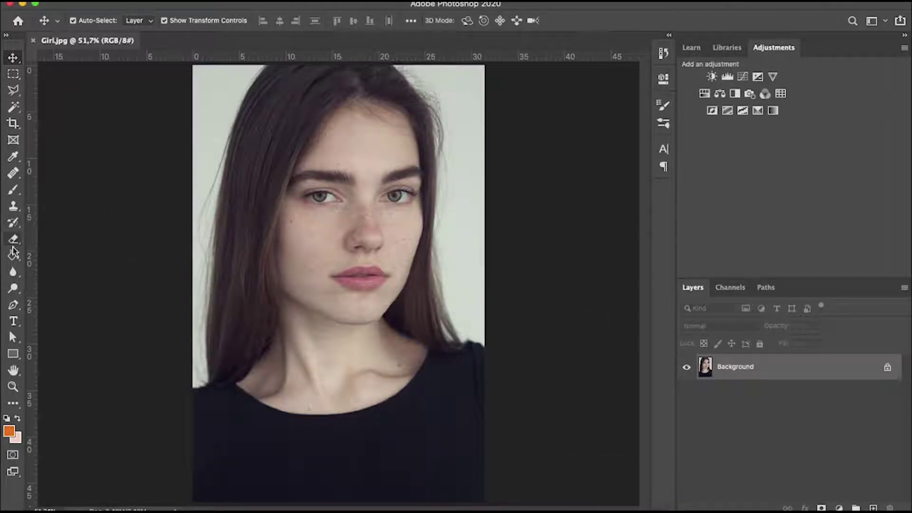
Switch from the Spot Healing Brush to the Healing Brush Tool.
click(14, 175)
right_click(14, 176)
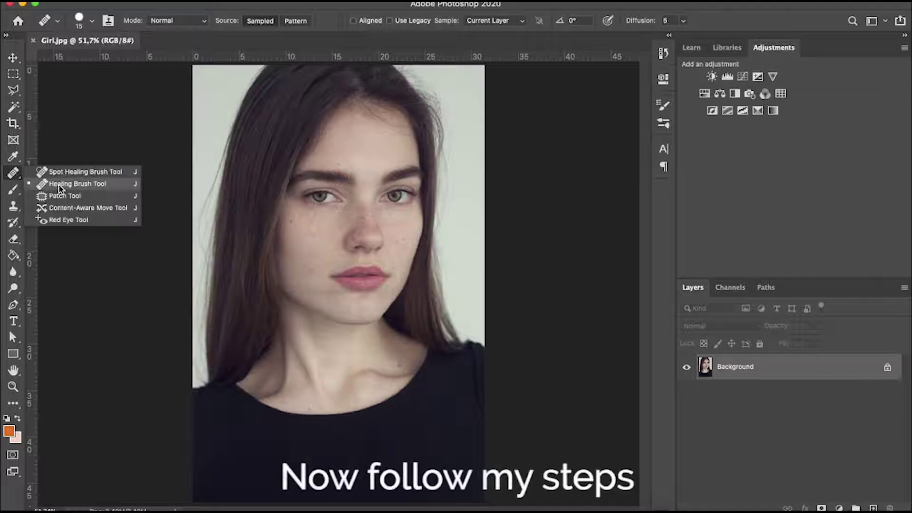
click(61, 186)
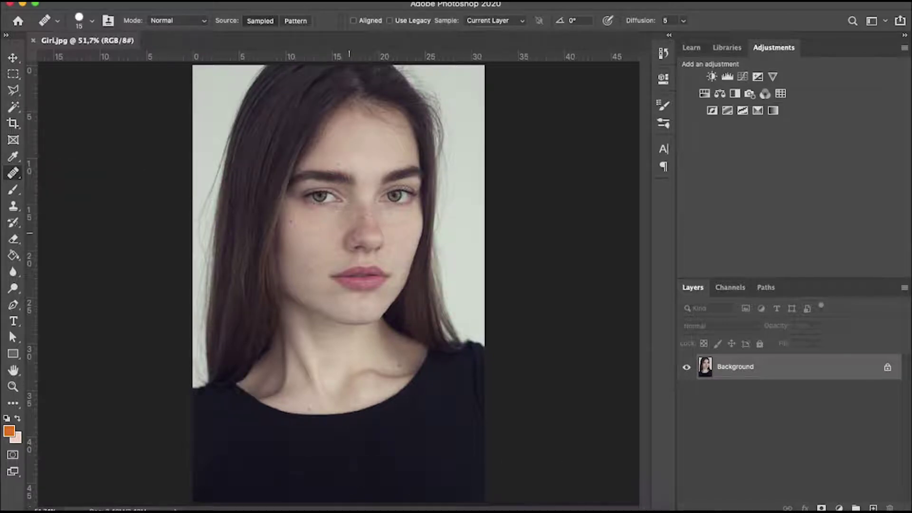
scroll(338, 234, up, 5)
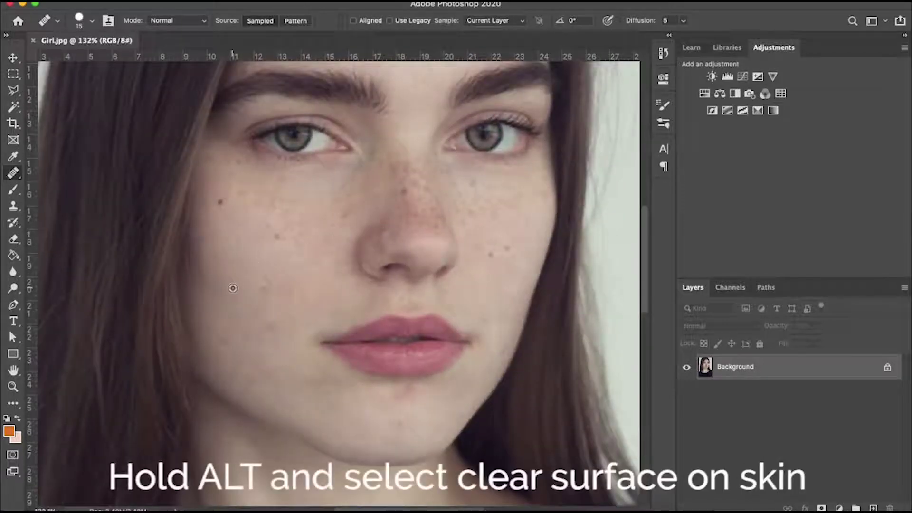
scroll(224, 293, up, 1)
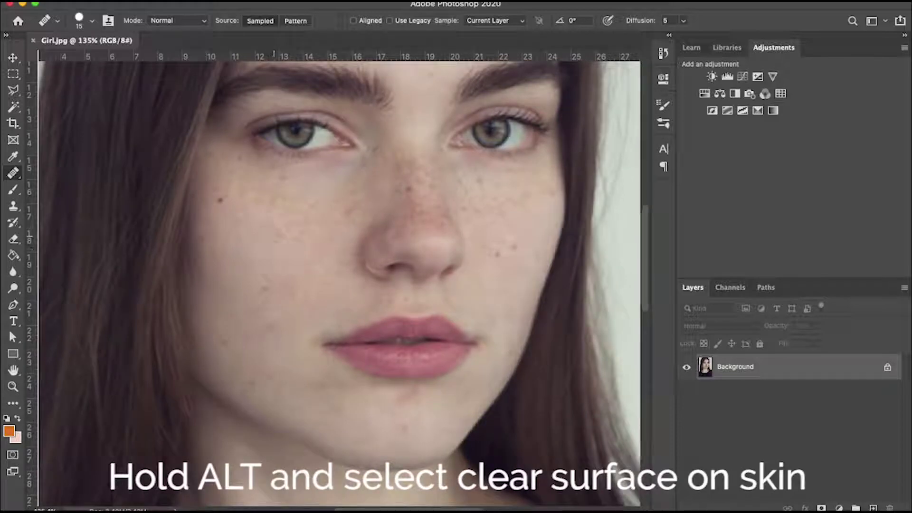
Heal the freckles and a small blemish on the left cheek using sampled clean skin.
click(272, 226)
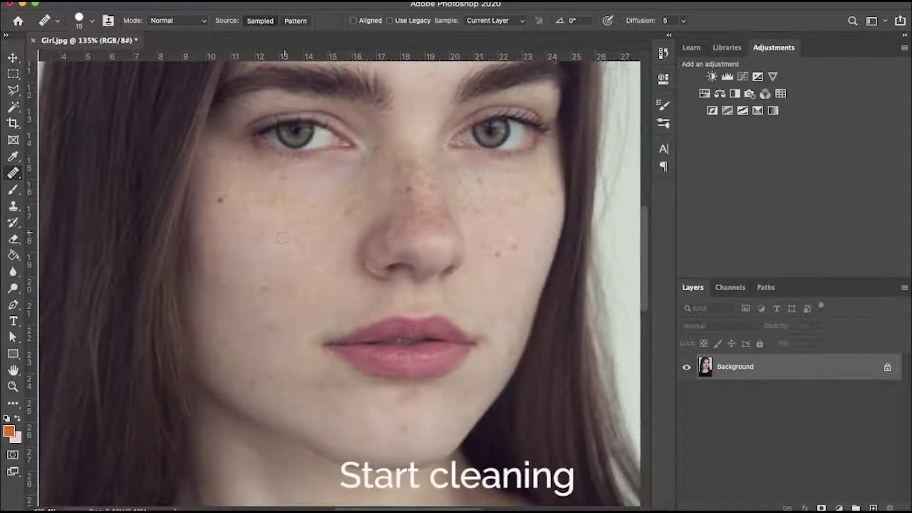
drag(281, 226, 295, 227)
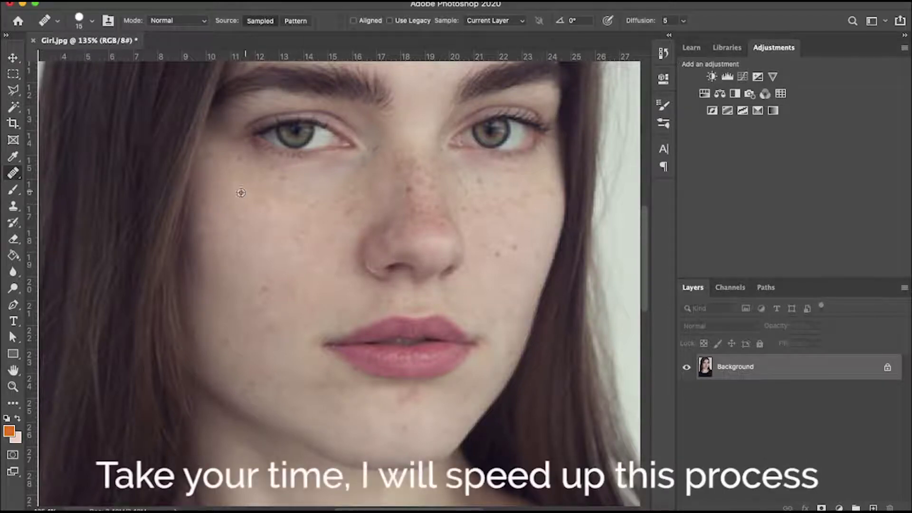
alt+click(228, 169)
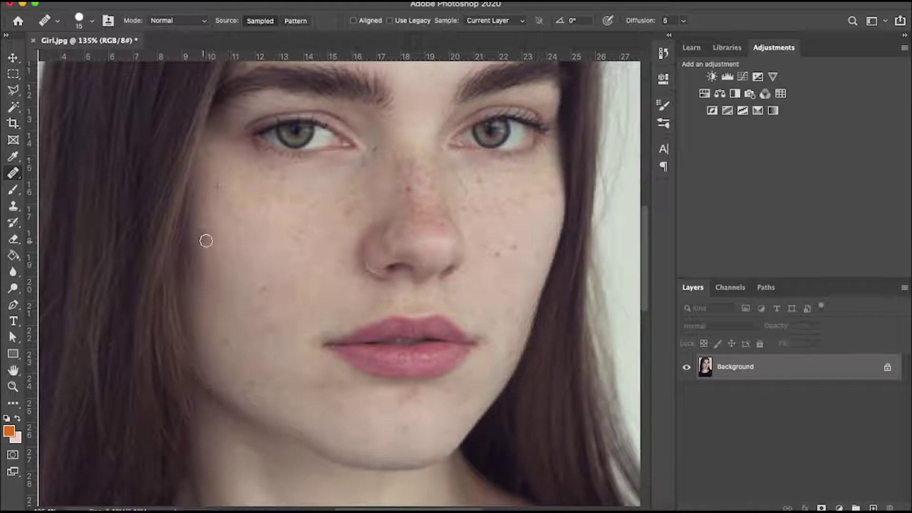
click(232, 219)
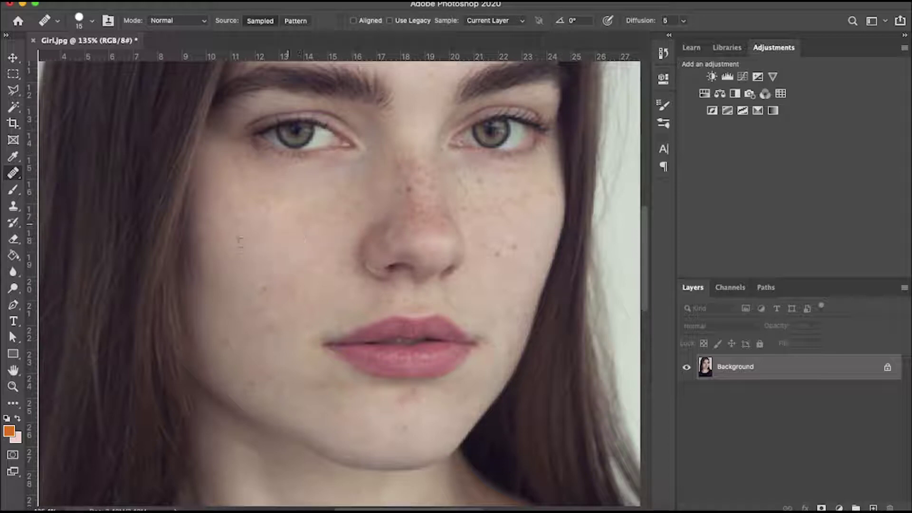
alt+click(261, 242)
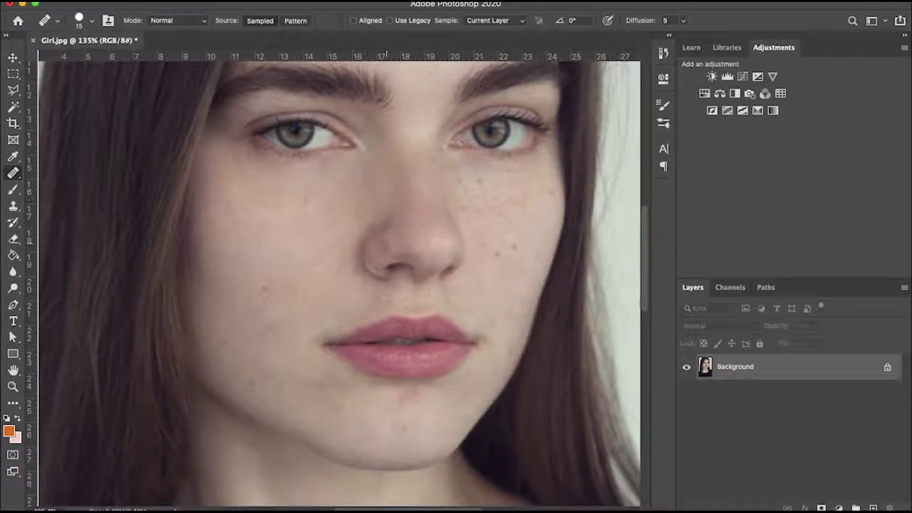
Heal two dark spots on the forehead.
scroll(332, 229, down, 2)
scroll(425, 161, up, 3)
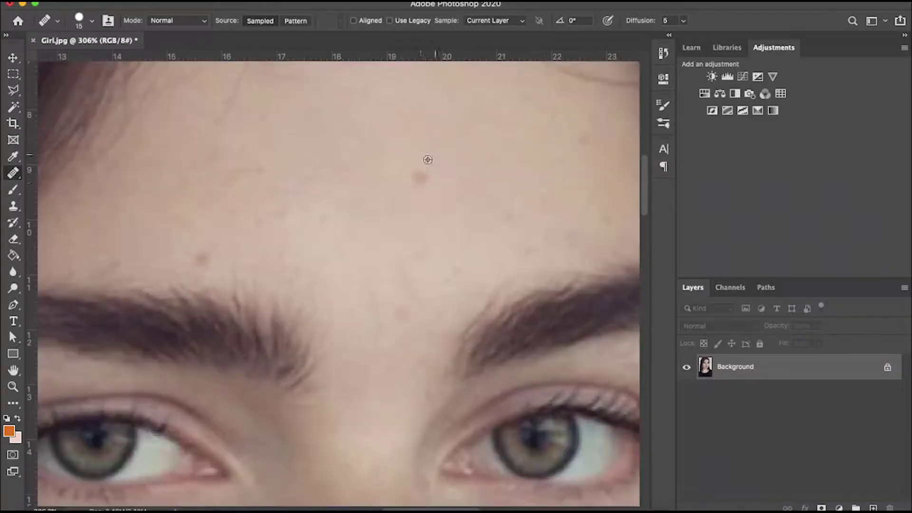
scroll(405, 182, down, 2)
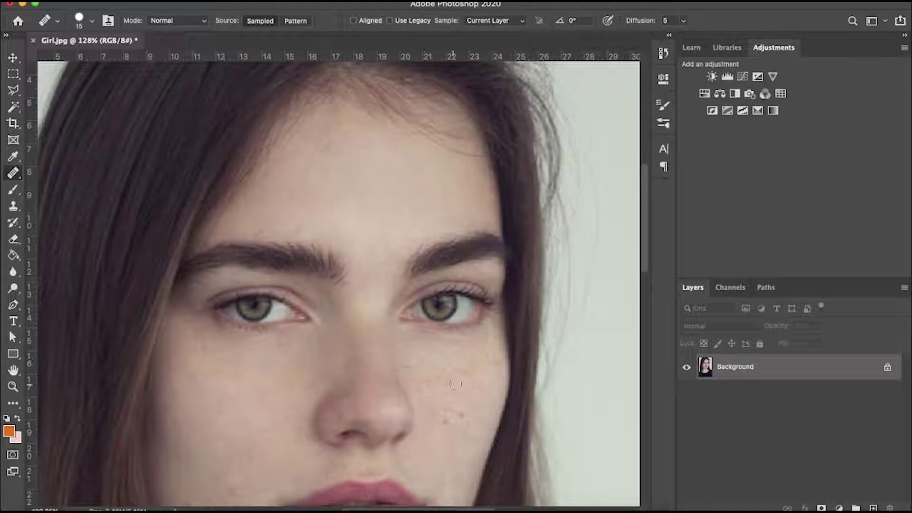
scroll(472, 380, up, 3)
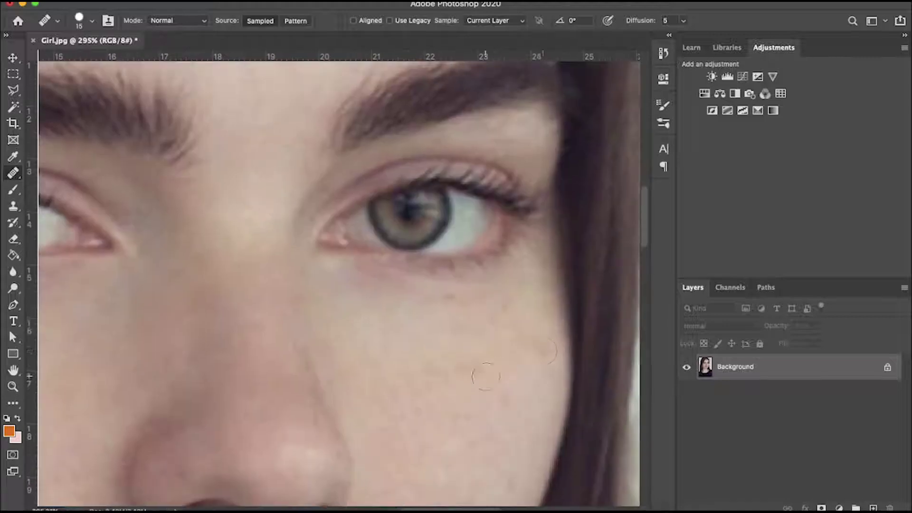
scroll(405, 320, down, 3)
scroll(361, 261, up, 2)
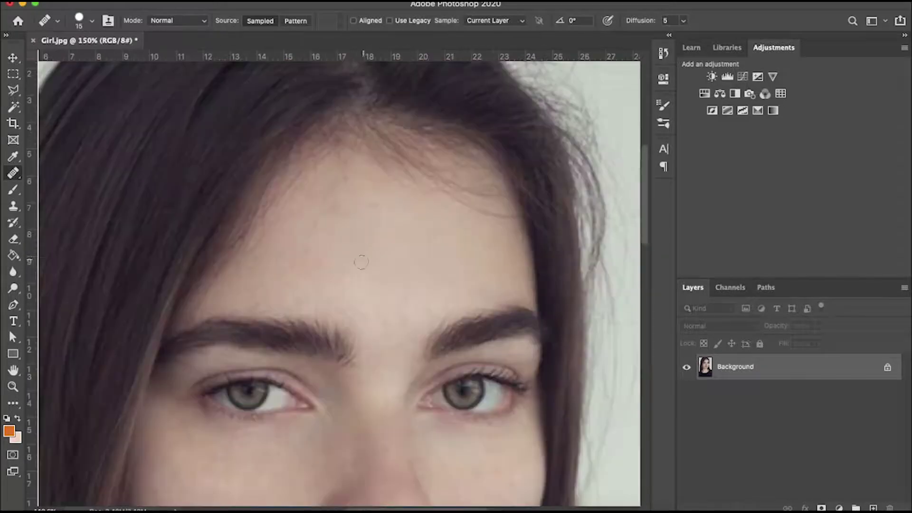
click(304, 295)
click(332, 290)
Heal the blemish on the cheek.
scroll(378, 367, down, 2)
scroll(378, 367, up, 3)
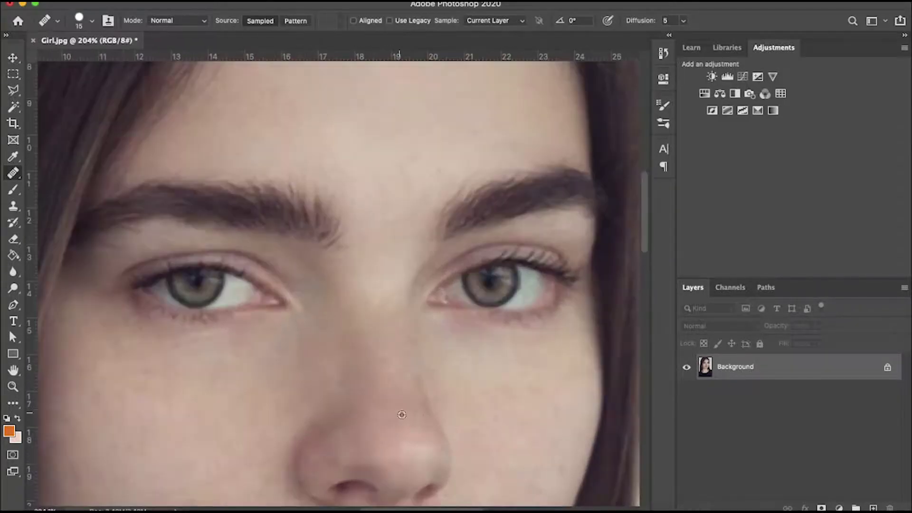
scroll(332, 389, down, 4)
scroll(297, 413, up, 4)
scroll(297, 413, down, 3)
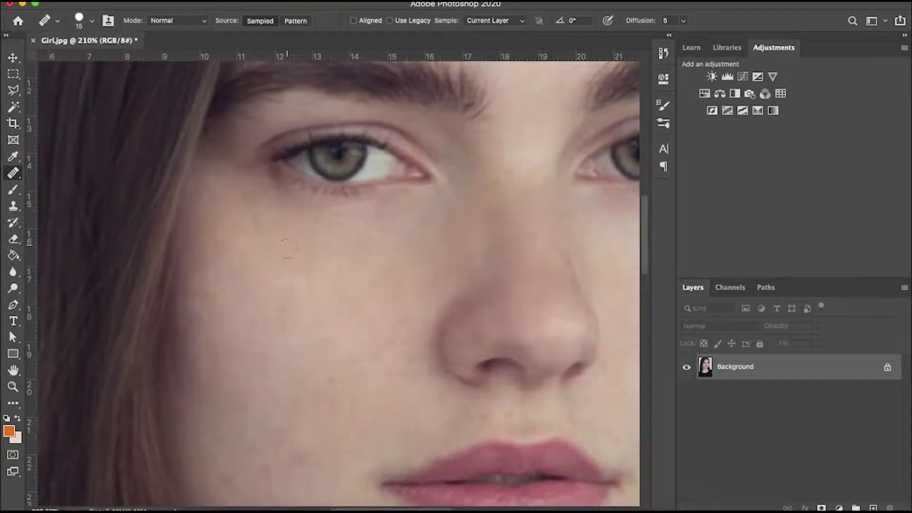
scroll(369, 411, up, 1)
scroll(369, 411, up, 2)
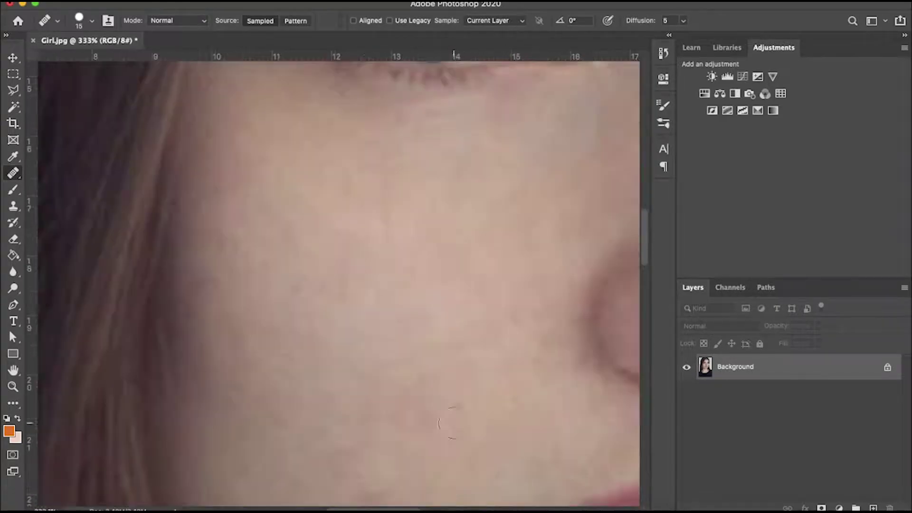
click(346, 457)
Heal the light spot below the lower lip and review the face.
scroll(346, 457, down, 4)
scroll(315, 279, up, 1)
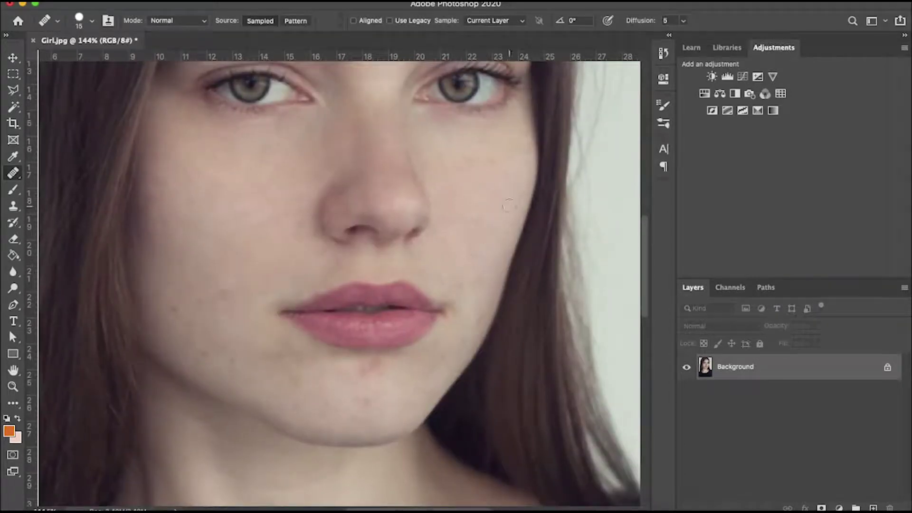
scroll(428, 380, up, 1)
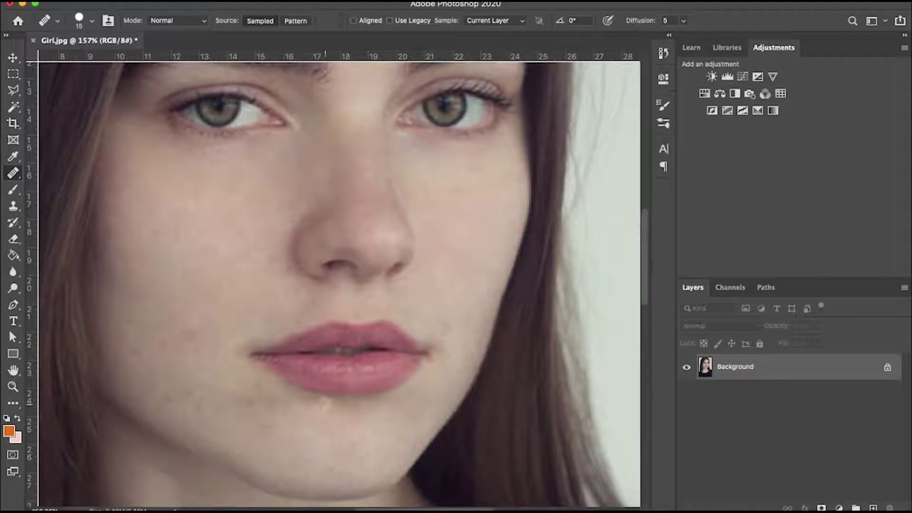
click(325, 403)
scroll(362, 326, up, 2)
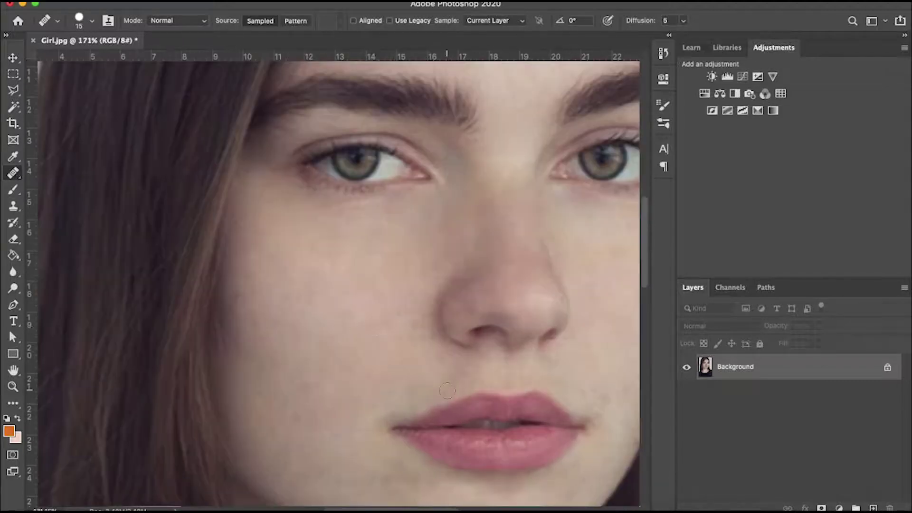
scroll(447, 391, down, 10)
scroll(447, 391, up, 10)
scroll(456, 370, down, 3)
scroll(465, 343, down, 5)
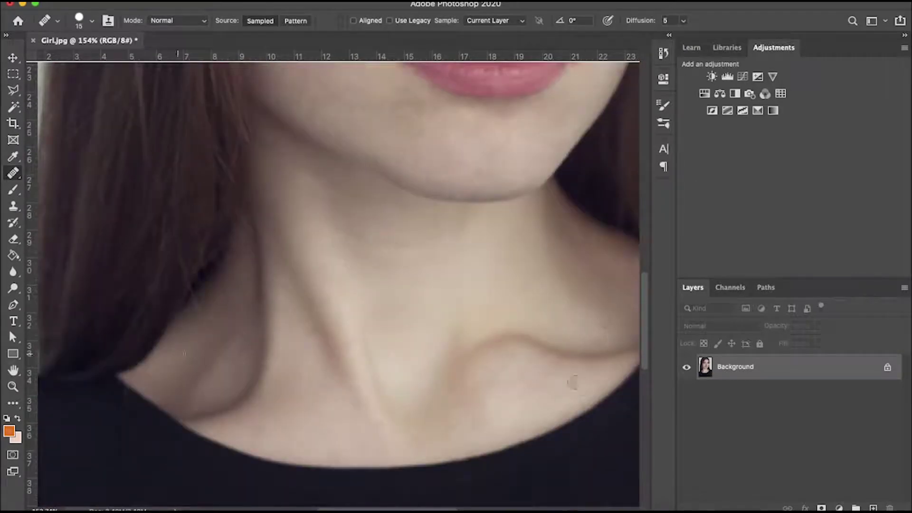
scroll(563, 400, down, 10)
scroll(424, 331, up, 8)
scroll(424, 330, down, 5)
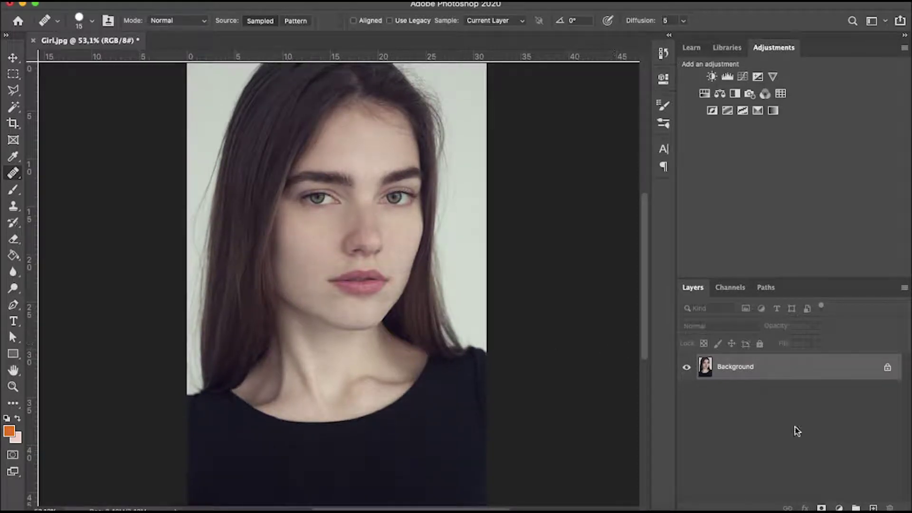
Unlock the Background layer into Layer 0, briefly opening and closing its layer style settings.
click(888, 368)
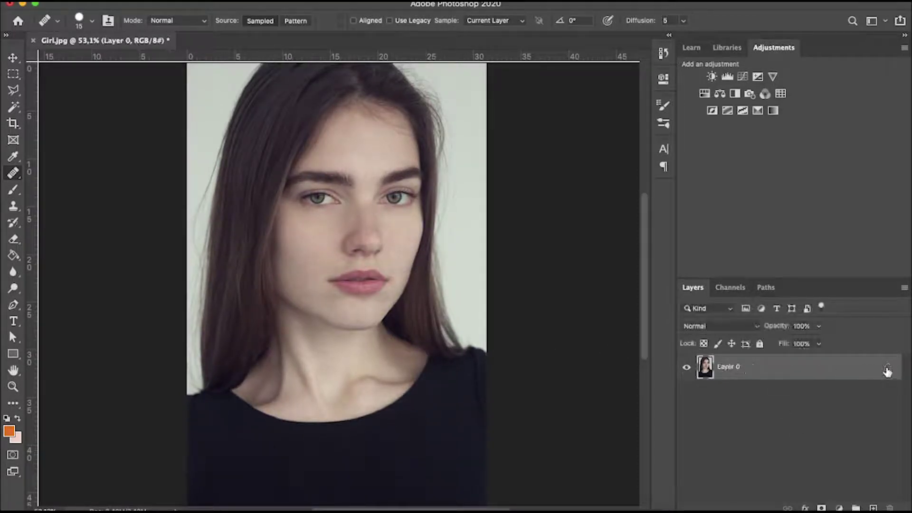
double_click(754, 373)
click(775, 30)
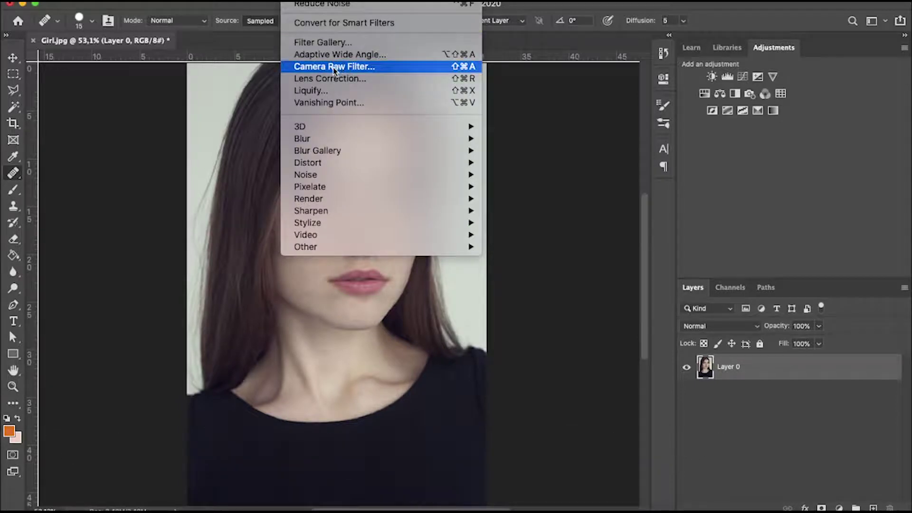
In the Camera Raw Filter, cool the Temperature to -6 and lower Exposure to -0,10.
click(334, 70)
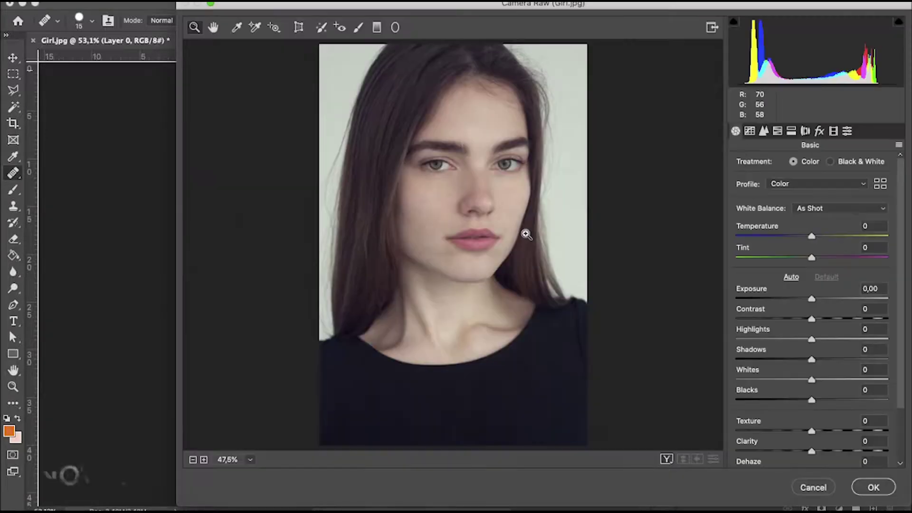
drag(703, 10, 617, 10)
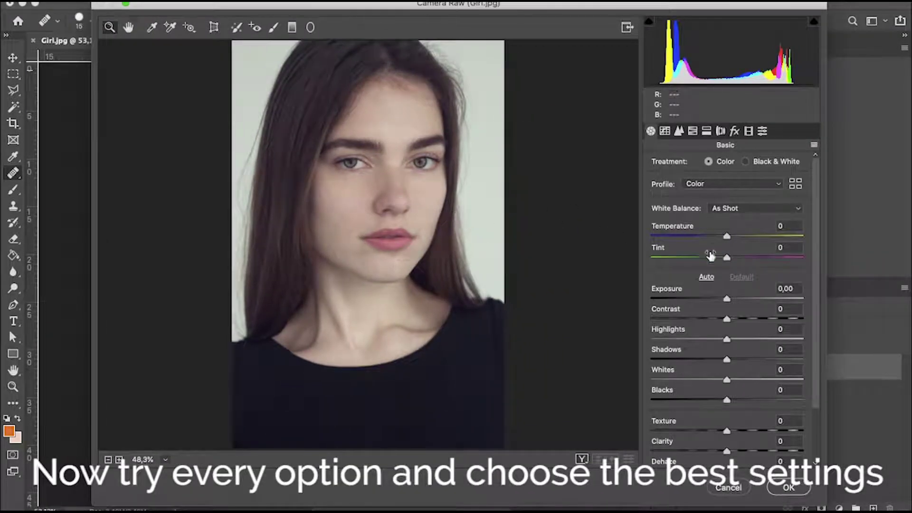
mouse_move(731, 237)
mouse_down()
mouse_move(719, 238)
mouse_move(743, 256)
mouse_move(728, 249)
mouse_up()
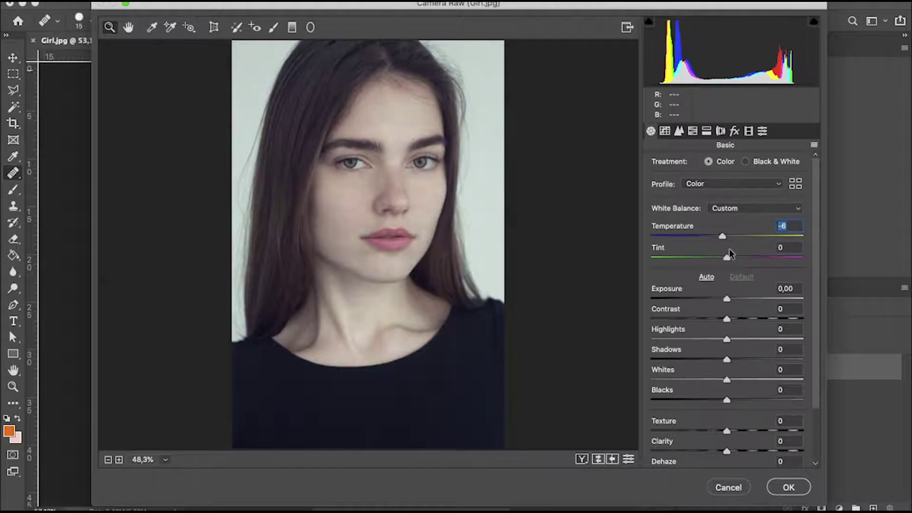
mouse_move(727, 298)
mouse_down()
mouse_move(740, 297)
mouse_move(725, 300)
mouse_move(733, 319)
mouse_move(752, 321)
mouse_move(719, 339)
mouse_move(672, 340)
mouse_move(755, 339)
mouse_move(702, 339)
mouse_move(700, 361)
mouse_move(731, 361)
mouse_move(723, 360)
mouse_move(752, 381)
mouse_move(734, 380)
mouse_move(763, 382)
mouse_move(730, 402)
mouse_move(707, 401)
mouse_up()
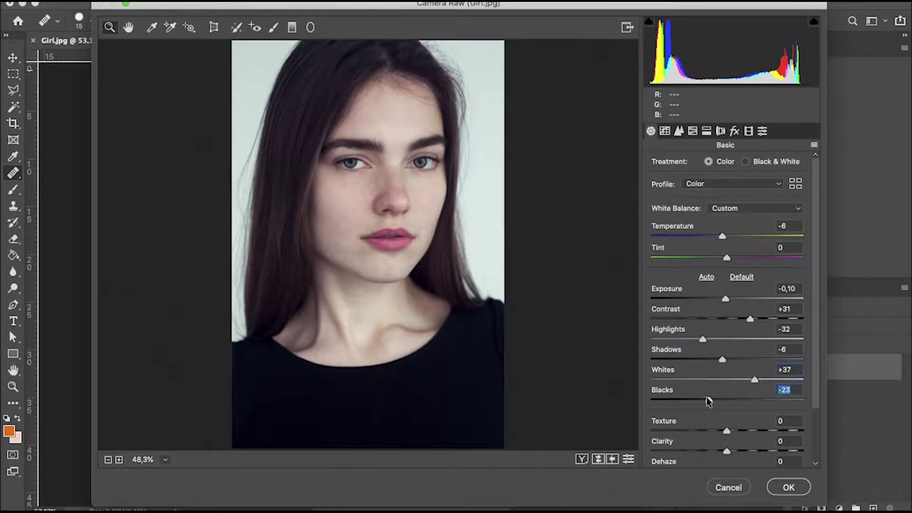
Set Texture to -52 and raise Clarity to +34 in the Basic panel.
scroll(769, 406, down, 1)
scroll(770, 418, down, 1)
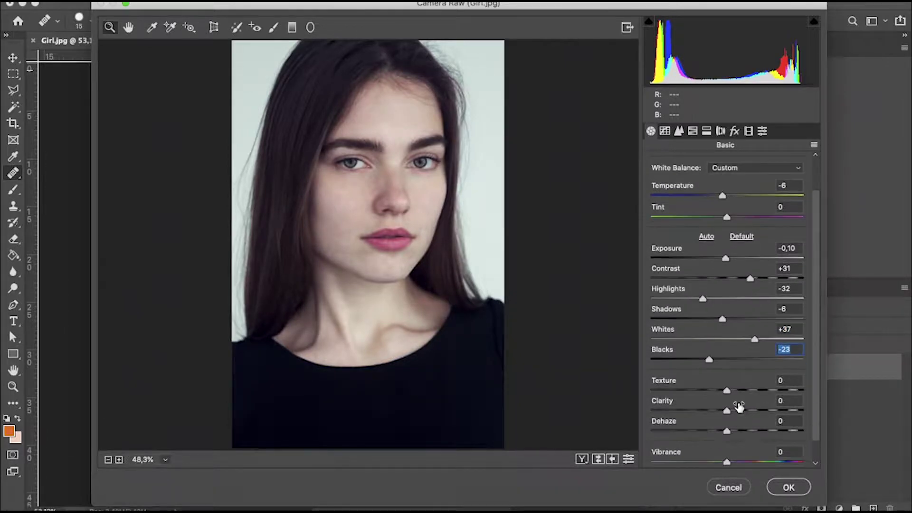
scroll(739, 411, down, 1)
mouse_move(727, 365)
mouse_down()
mouse_move(662, 371)
mouse_move(732, 388)
mouse_up()
click(688, 371)
mouse_move(731, 389)
mouse_down()
mouse_move(761, 389)
mouse_move(694, 405)
mouse_move(760, 405)
mouse_move(744, 405)
mouse_up()
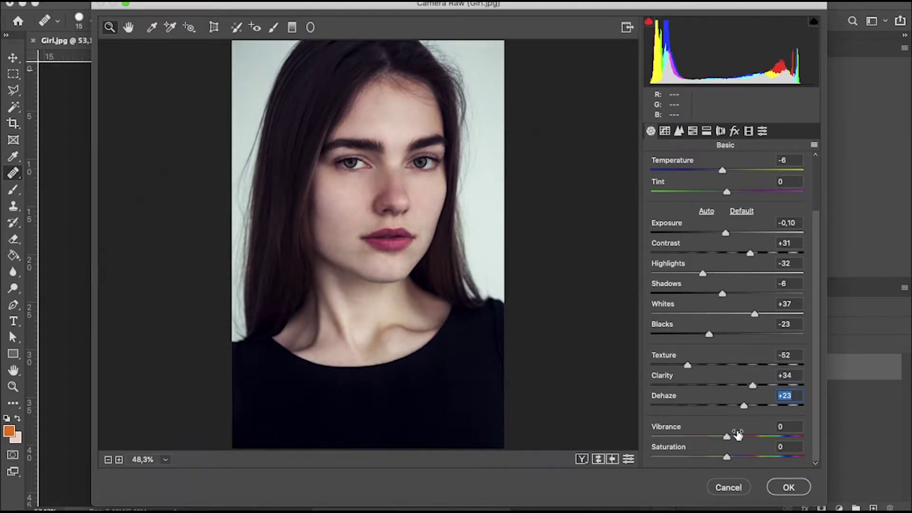
click(785, 486)
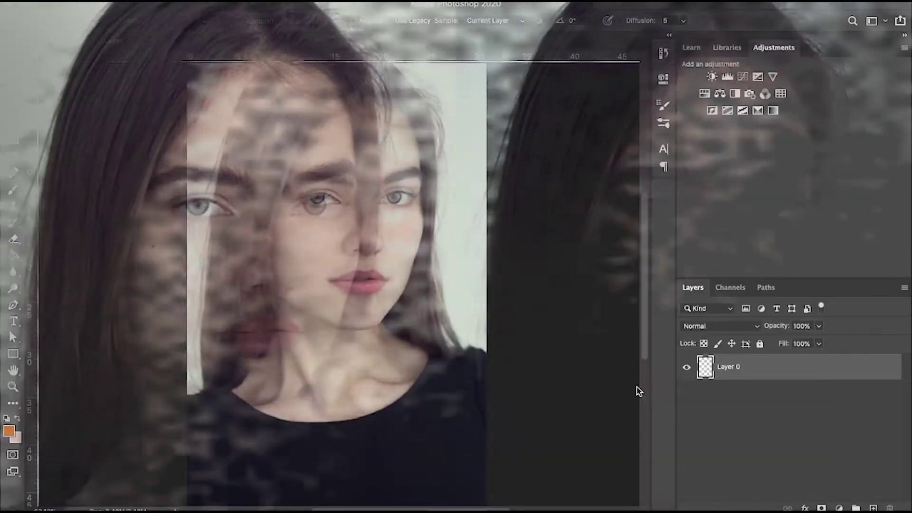